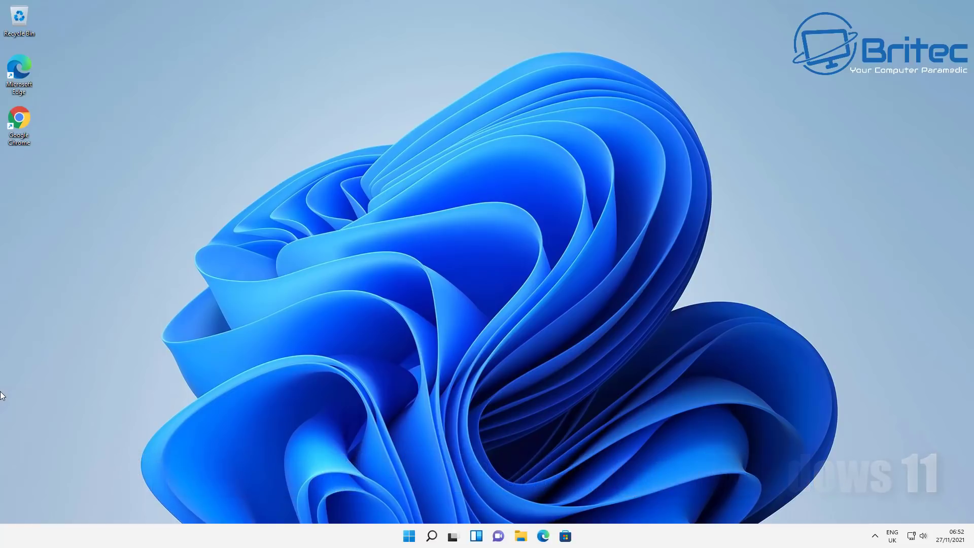
# - Paste 142.250.196.78 into Chrome's address bar, confirm it loads Google, then close Chrome
pyautogui.click(127, 291)
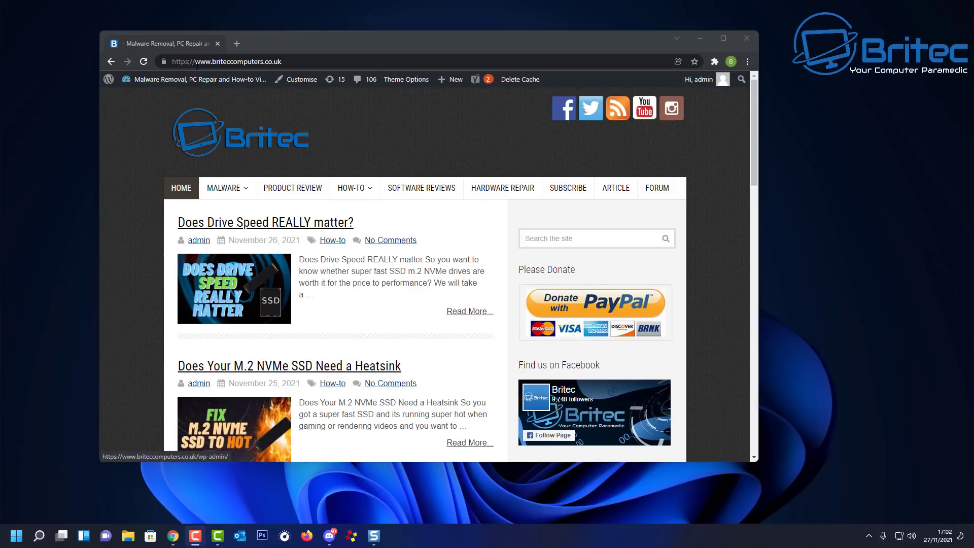
pyautogui.click(193, 62)
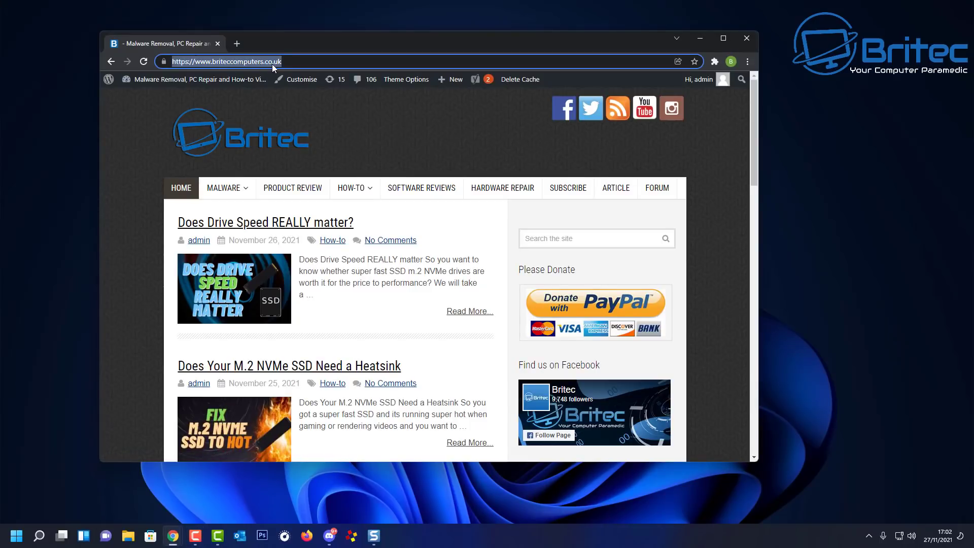
pyautogui.rightClick(248, 62)
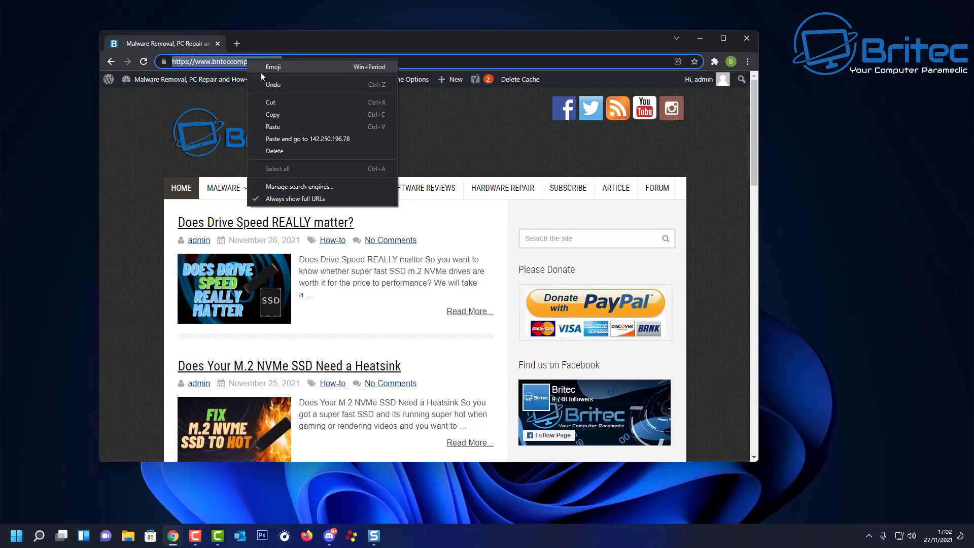
pyautogui.click(278, 123)
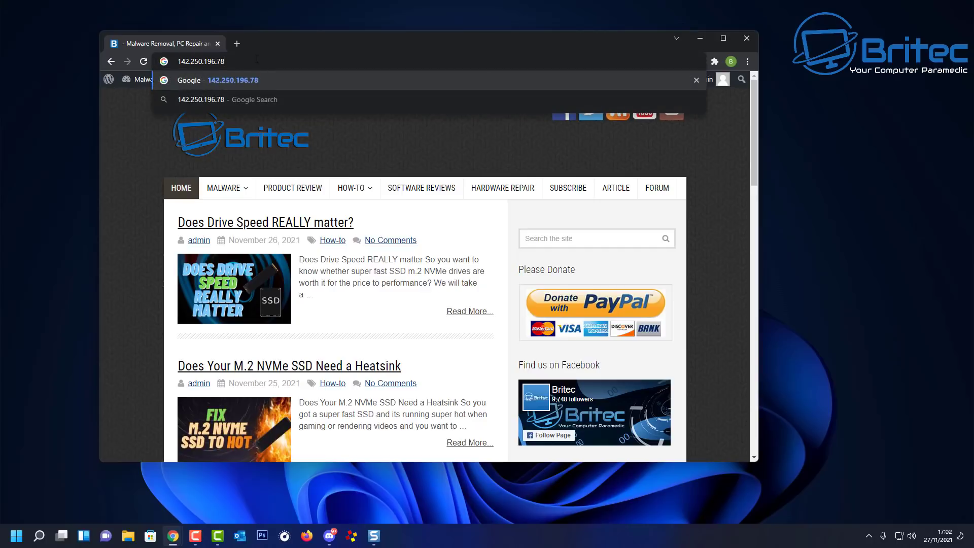
pyautogui.press('Return')
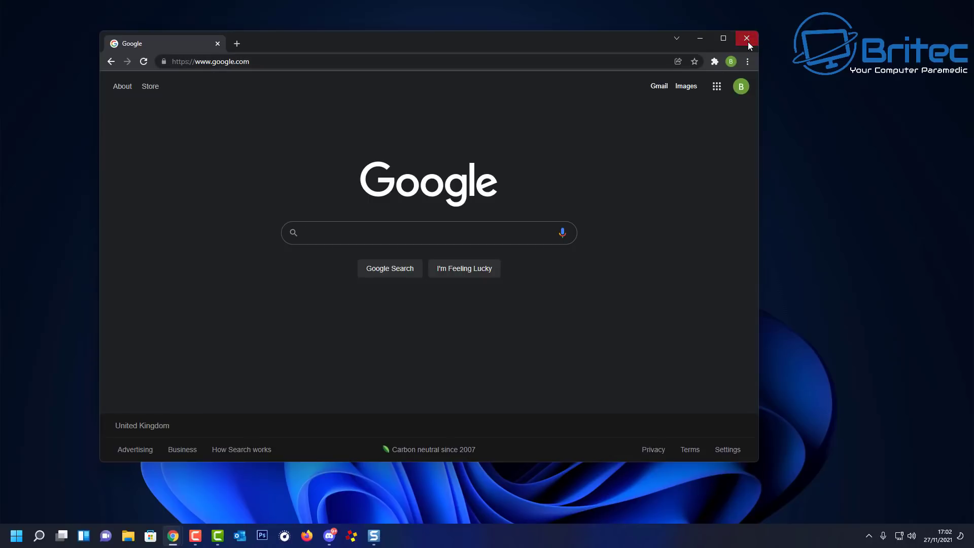
pyautogui.click(746, 39)
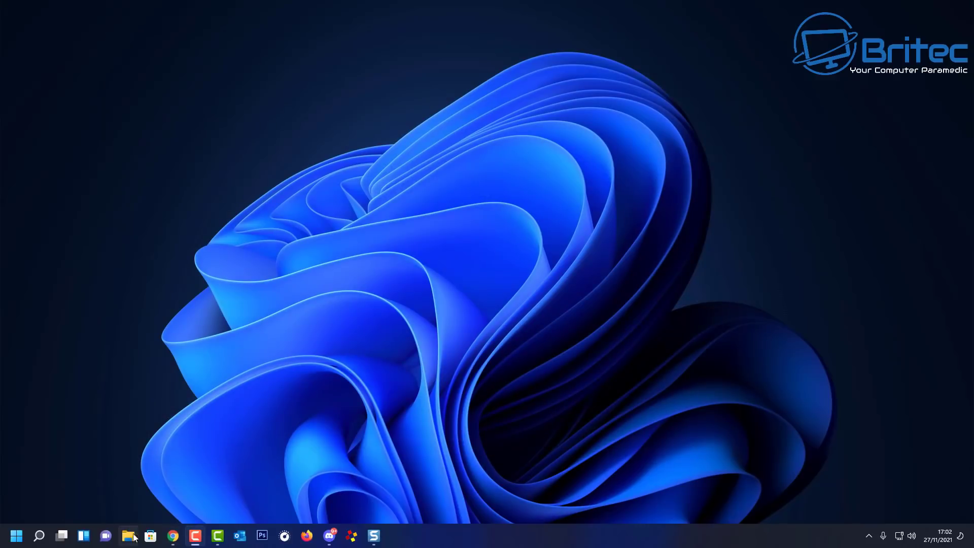
# - Go to Settings > Network & internet > Ethernet, showing Automatic (DHCP) IP and DNS assignment
pyautogui.click(408, 536)
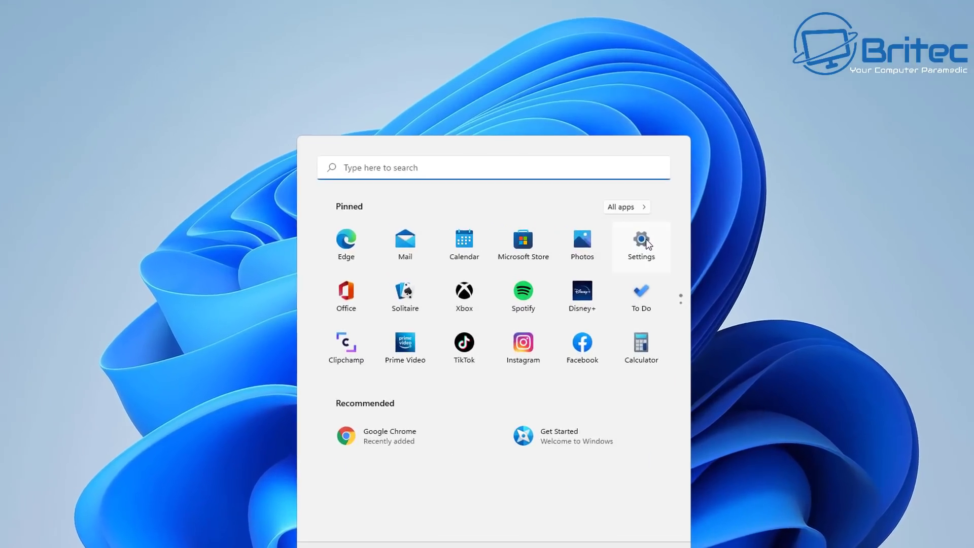
pyautogui.click(644, 243)
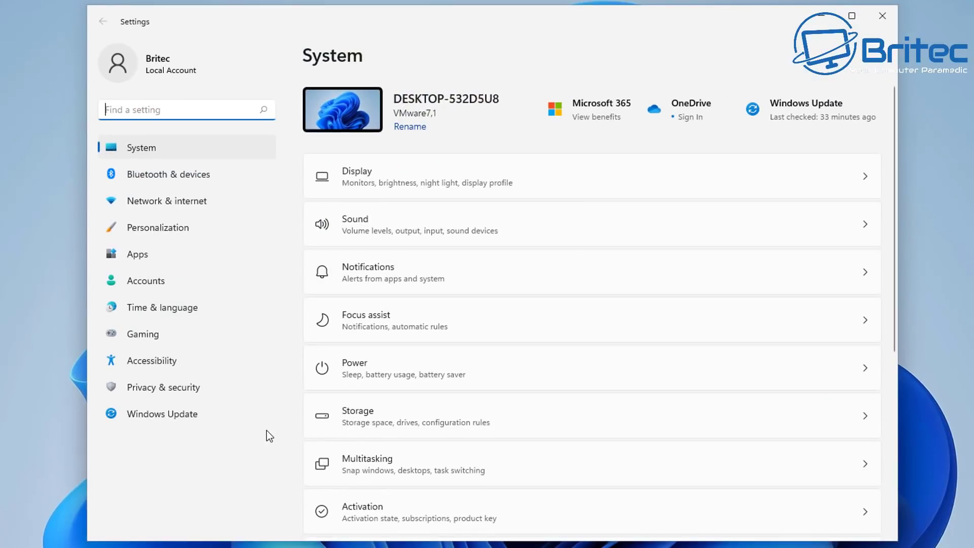
pyautogui.click(168, 202)
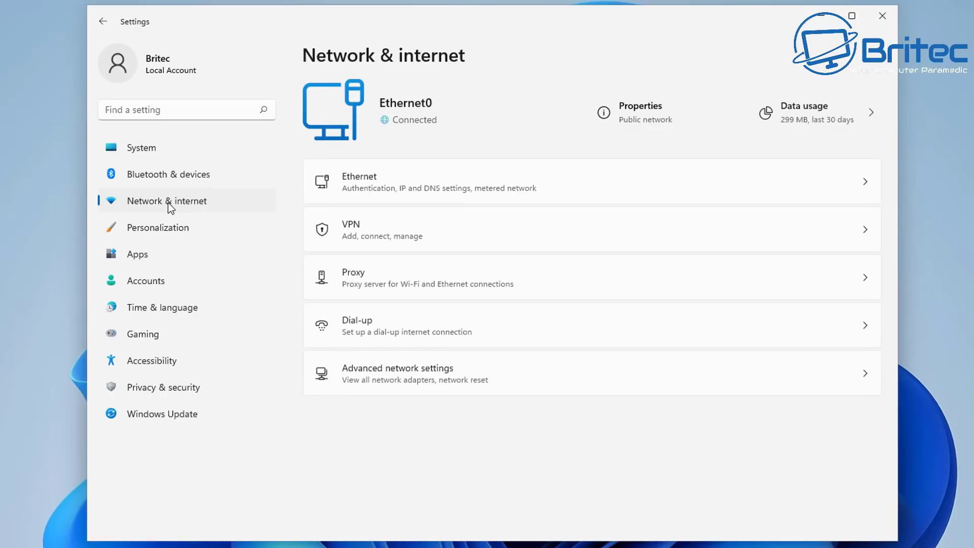
pyautogui.click(389, 189)
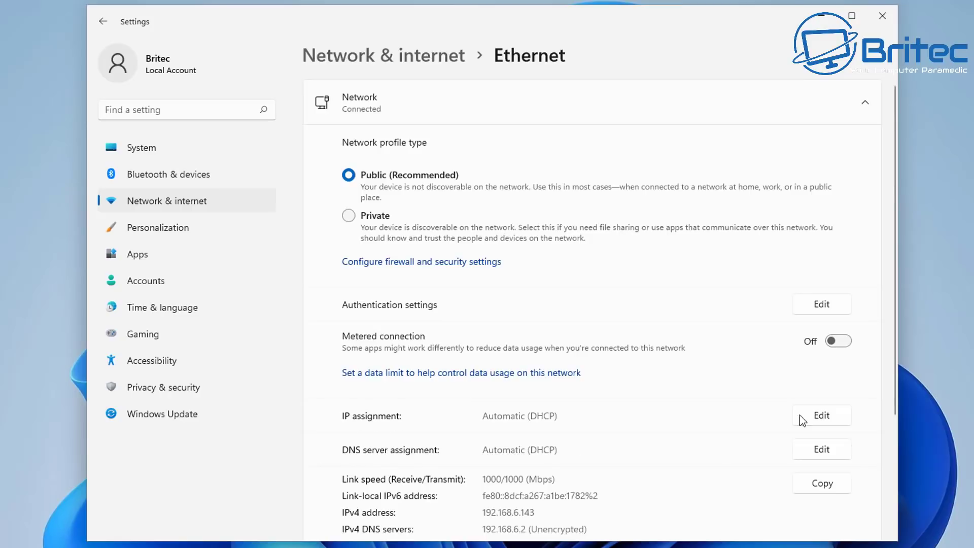
# - Change the Ethernet DNS server assignment from Automatic to Manual with IPv4 switched on
pyautogui.click(830, 450)
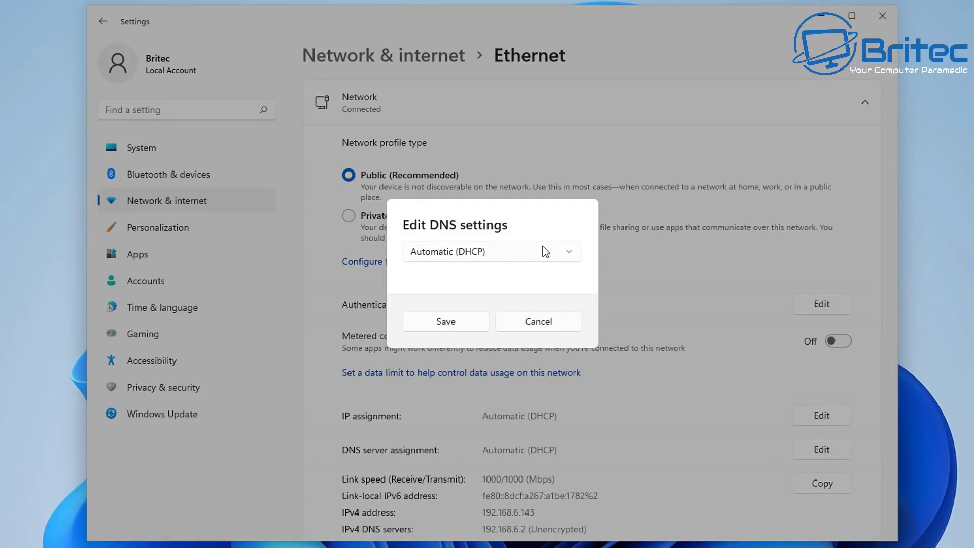
pyautogui.click(569, 251)
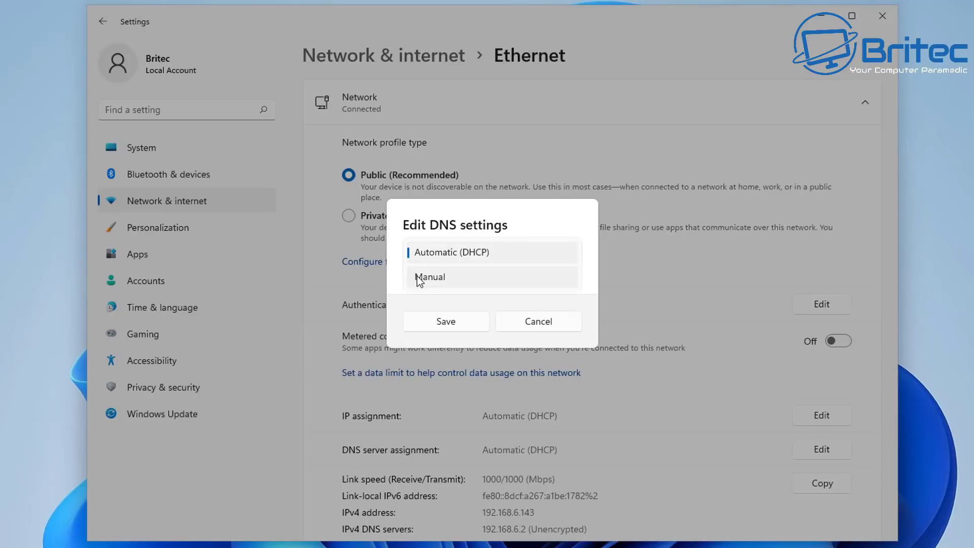
pyautogui.click(446, 276)
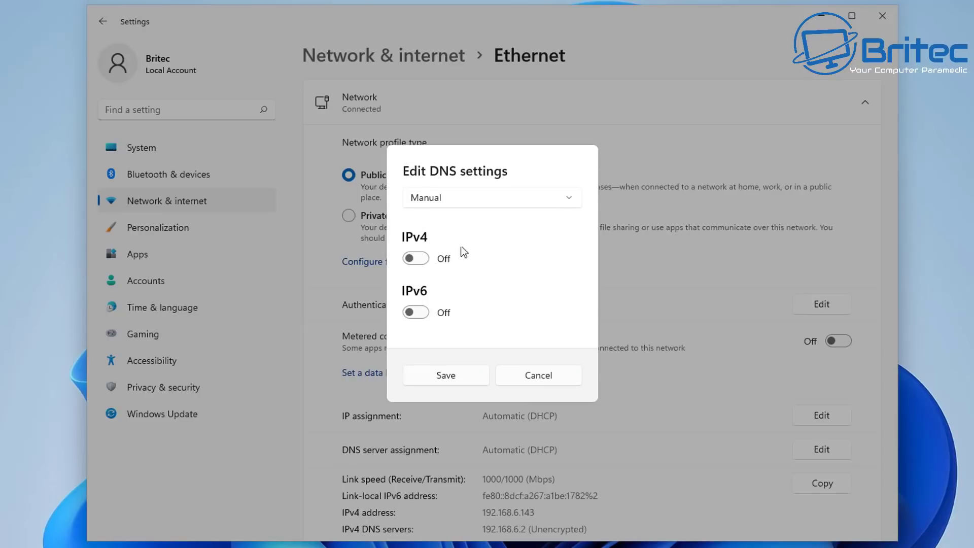
pyautogui.click(416, 258)
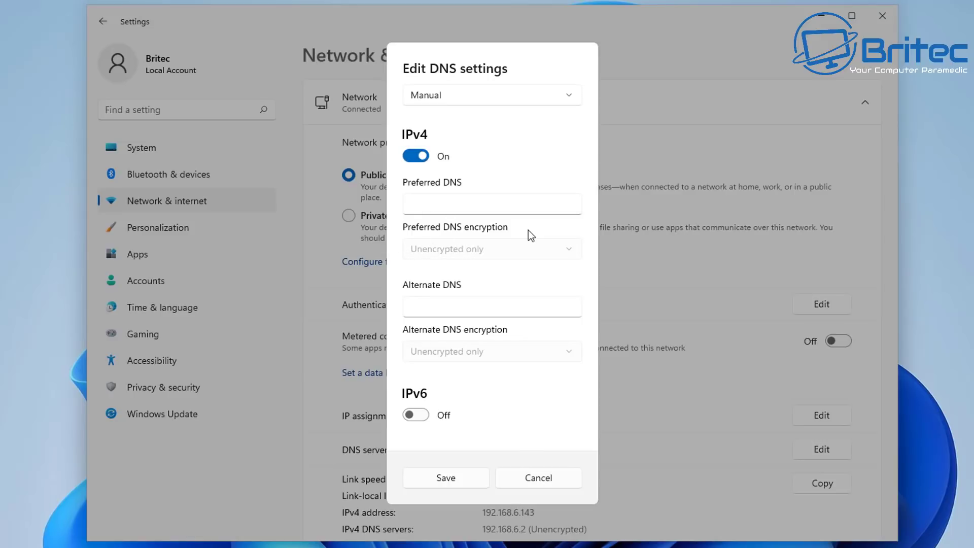
pyautogui.click(425, 207)
# - Enter 1.1.1.1 as preferred IPv4 DNS with Encrypted only (DNS over HTTPS)
pyautogui.click(570, 248)
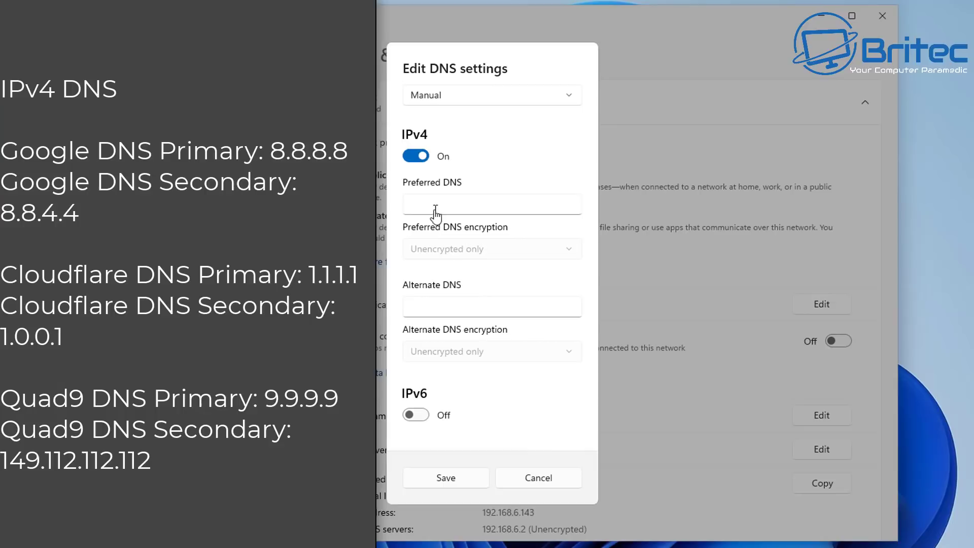
pyautogui.click(428, 204)
pyautogui.write('1.1.1.1')
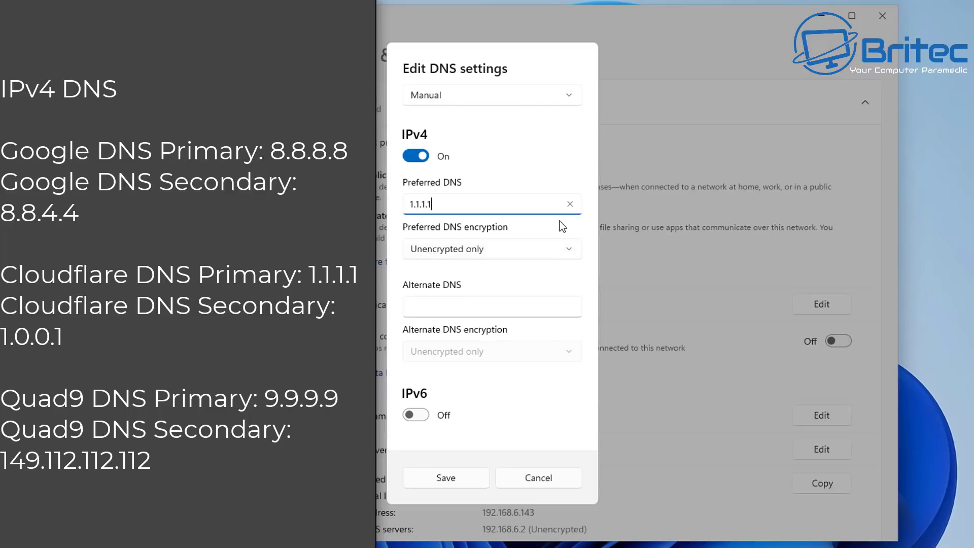
pyautogui.click(572, 247)
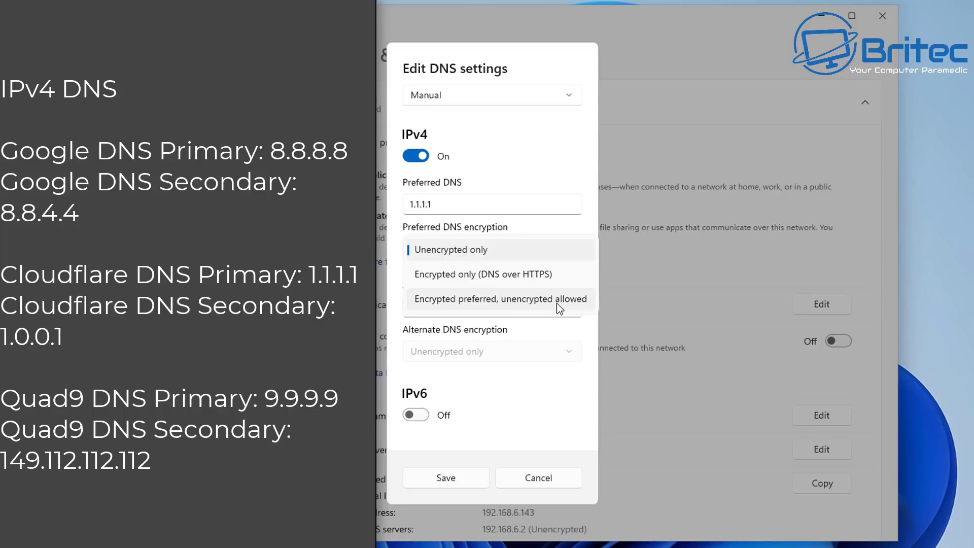
pyautogui.click(525, 272)
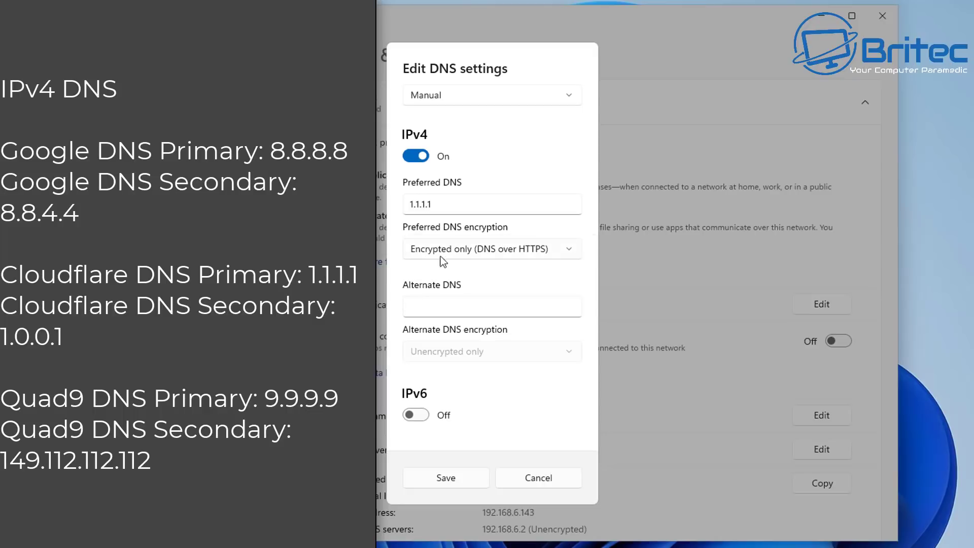
pyautogui.click(414, 307)
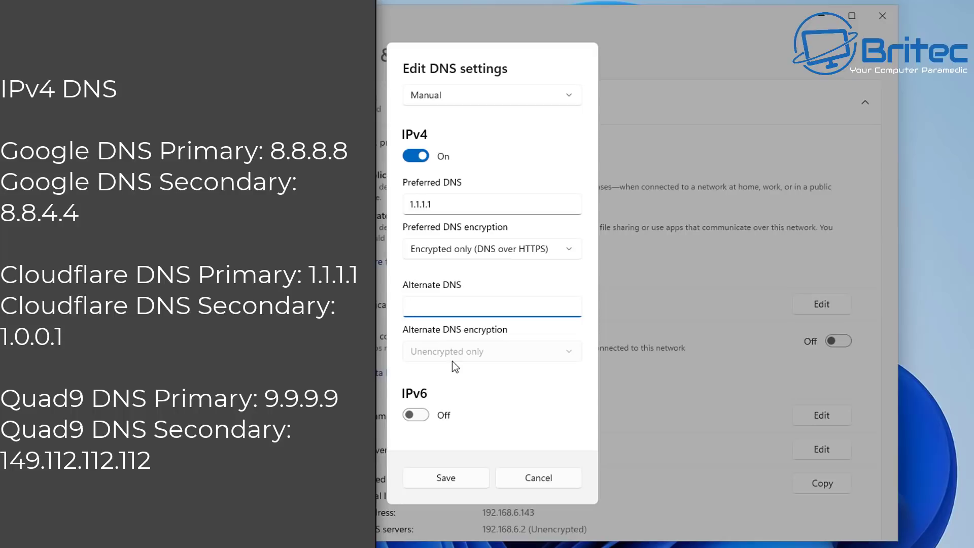
# - Enter 1.0.0.1 as alternate IPv4 DNS with Encrypted only (DNS over HTTPS)
pyautogui.write('1.0.0.1')
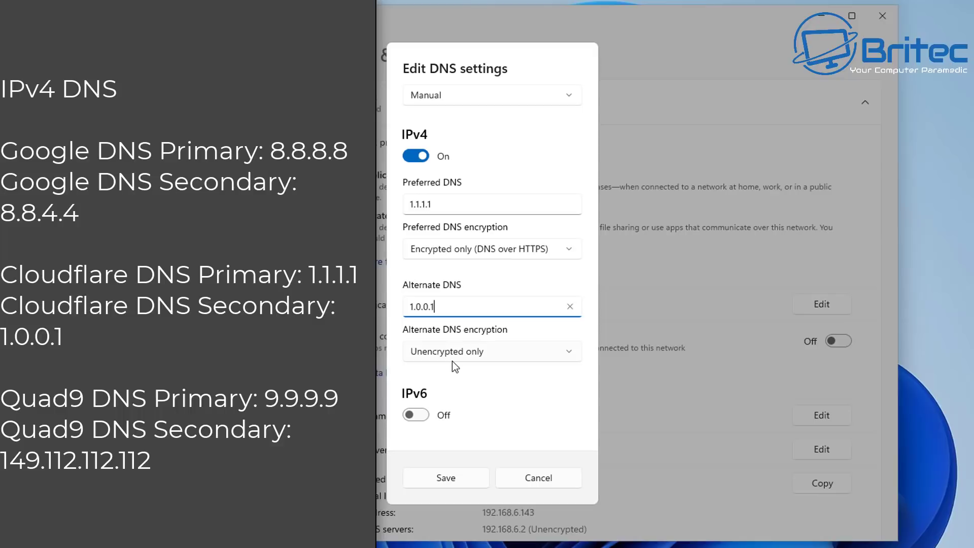
pyautogui.click(568, 352)
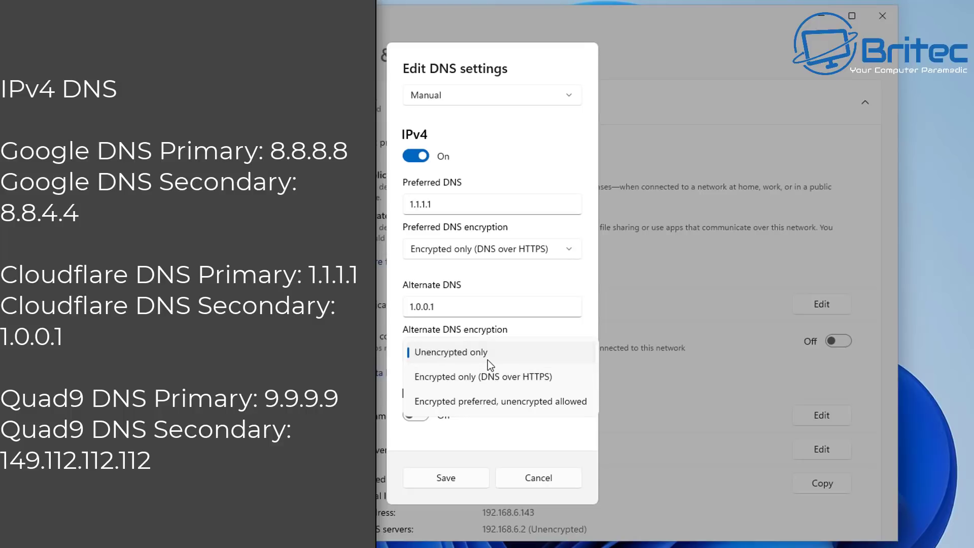
pyautogui.click(484, 374)
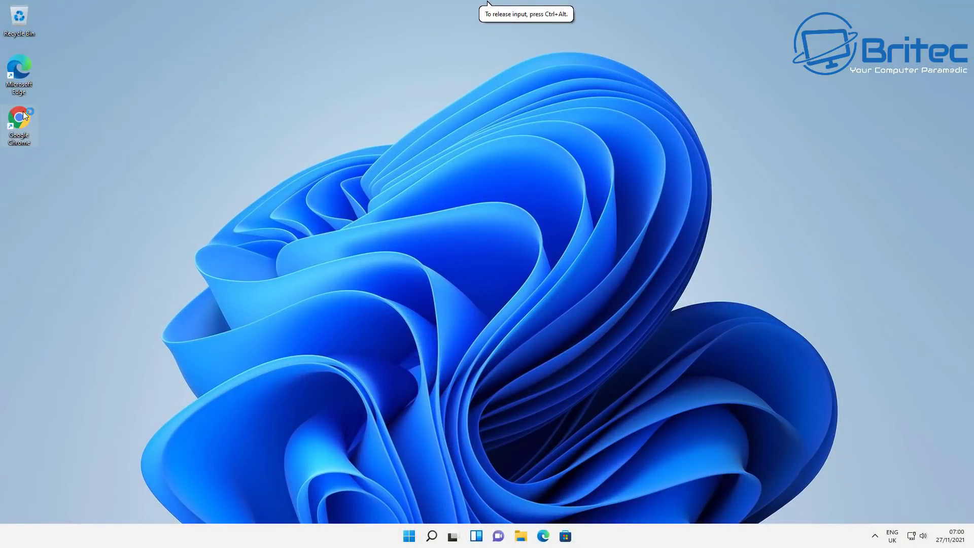
# - Launch Chrome, search Google for britec09, then close the browser
pyautogui.doubleClick(22, 112)
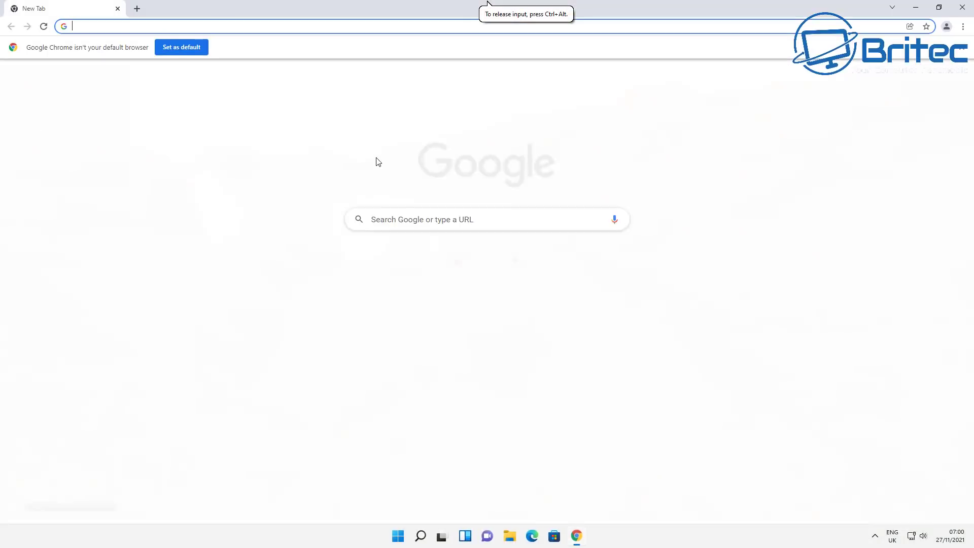
pyautogui.write('britec09')
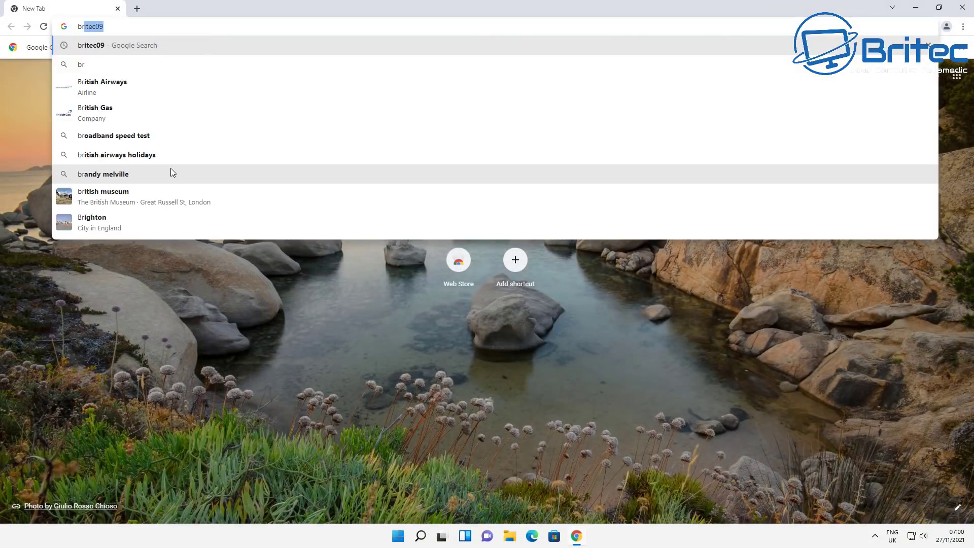
pyautogui.press('Return')
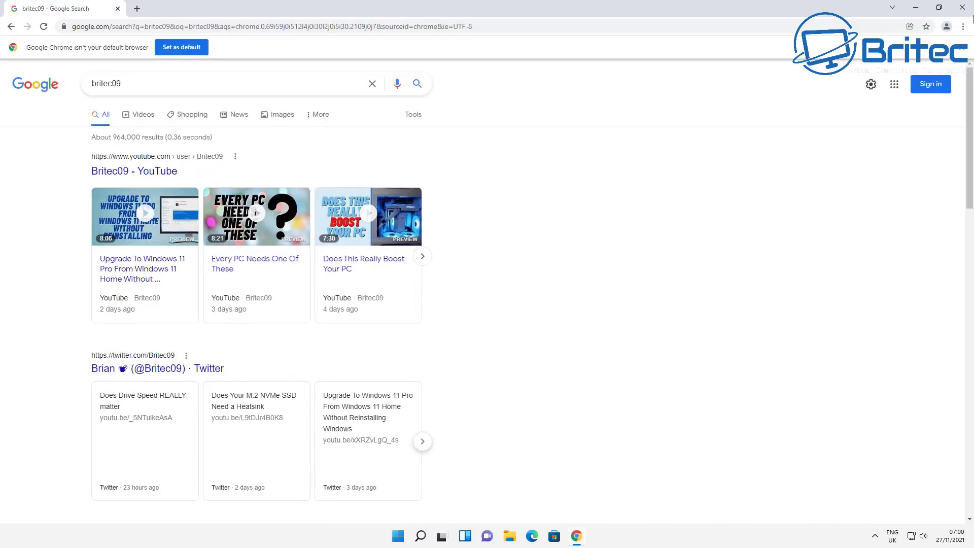
pyautogui.click(962, 7)
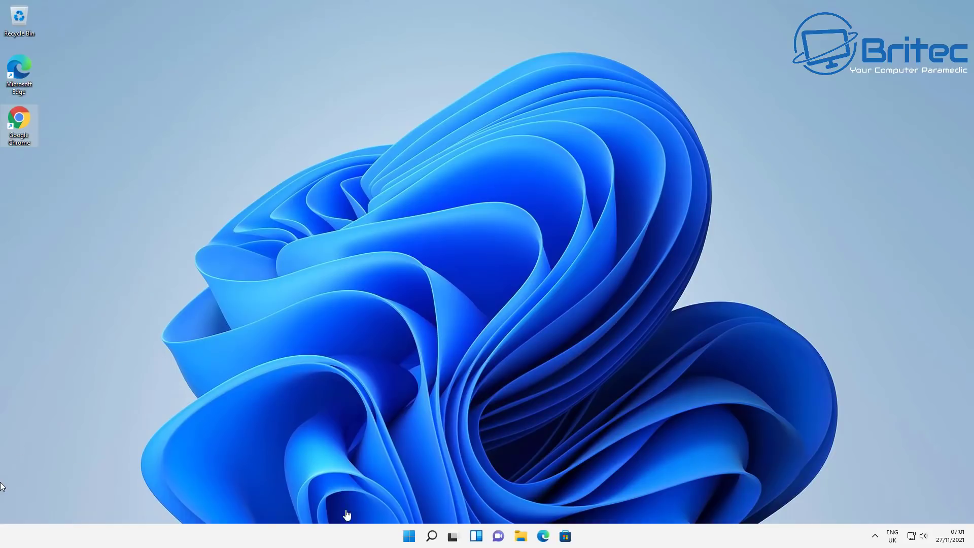
# - Reopen Settings to the Ethernet page listing encrypted DNS 9.9.9.9 and 149.112.112.112
pyautogui.click(409, 535)
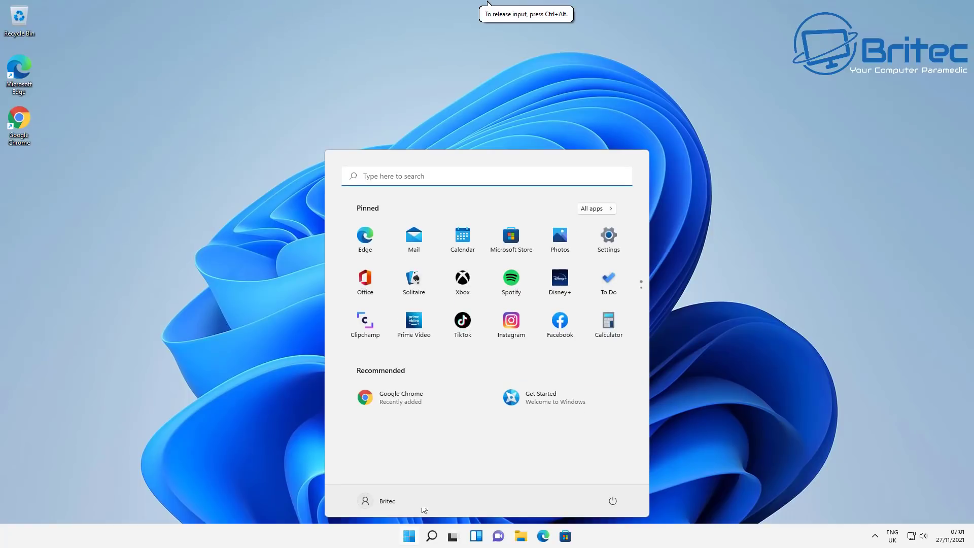
pyautogui.click(611, 236)
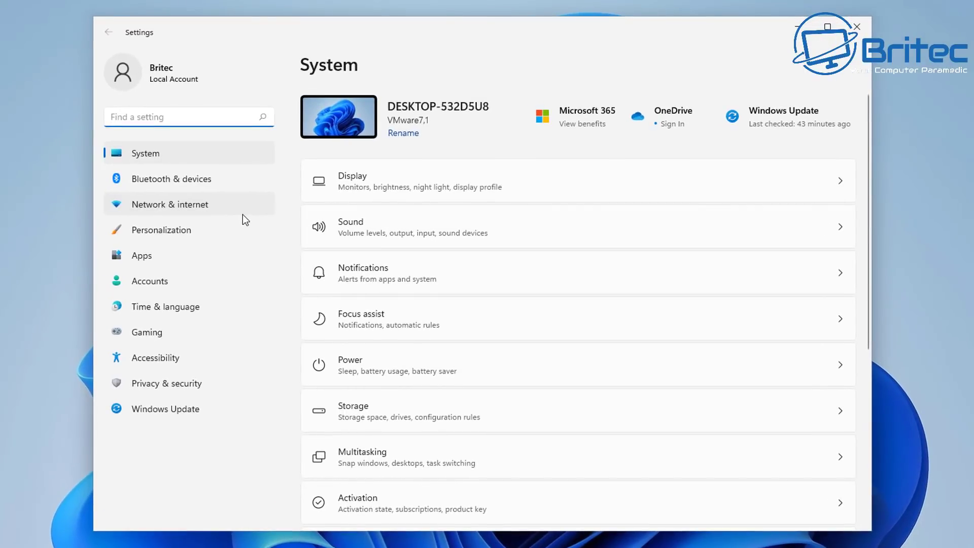
pyautogui.click(161, 208)
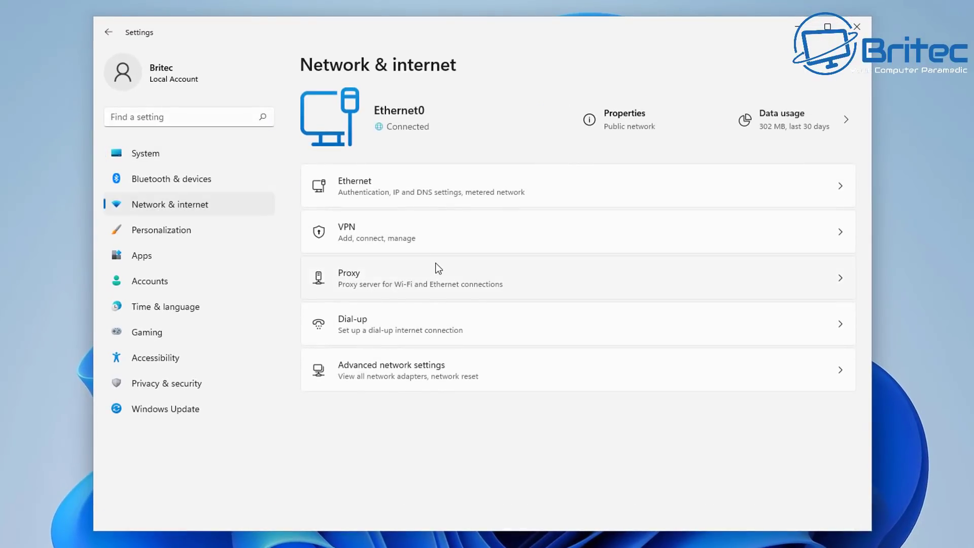
pyautogui.click(392, 192)
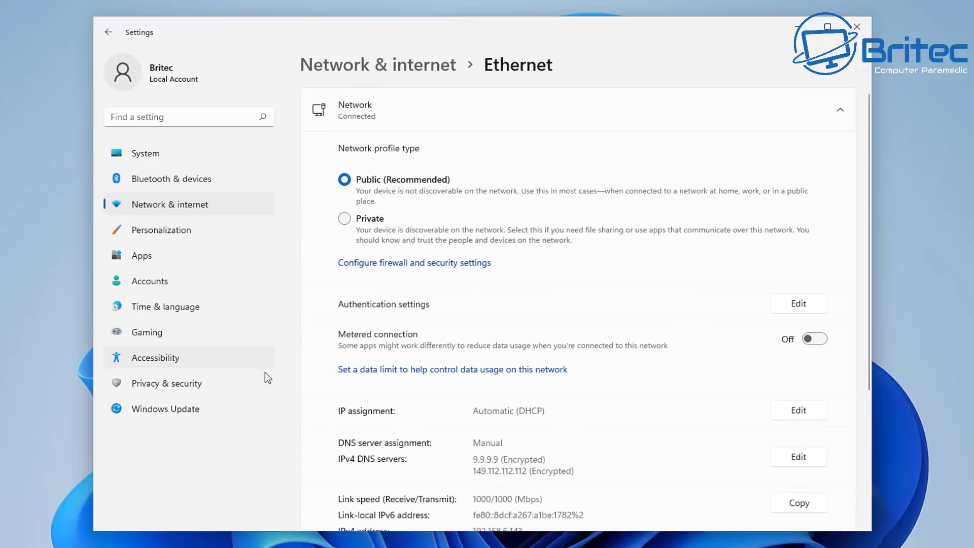
# - Edit DNS, turn IPv6 on, and type preferred IPv6 DNS 2606:4700:4700::1111
pyautogui.click(798, 457)
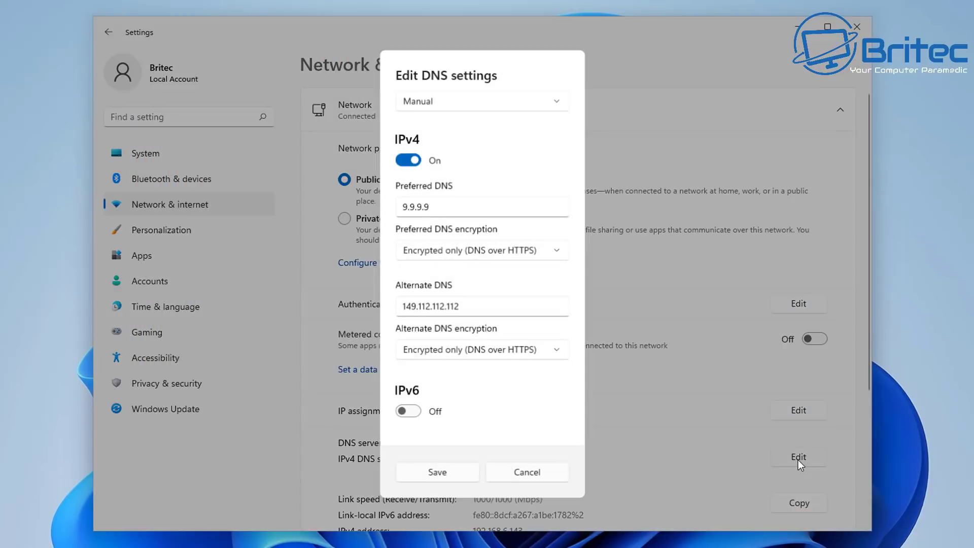
pyautogui.click(409, 410)
pyautogui.scroll(-3, 498, 391)
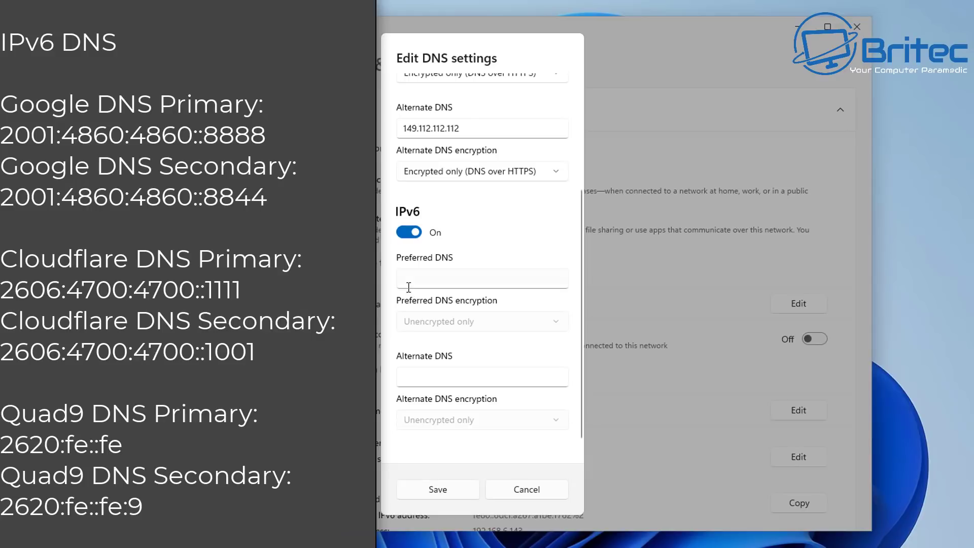
pyautogui.click(408, 277)
pyautogui.write('2606:47')
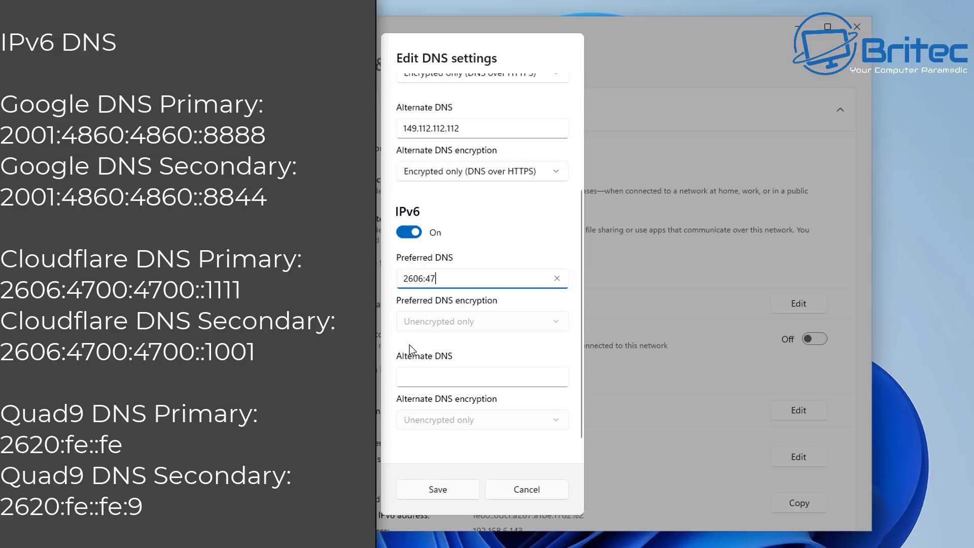
pyautogui.write('00:4700::1111')
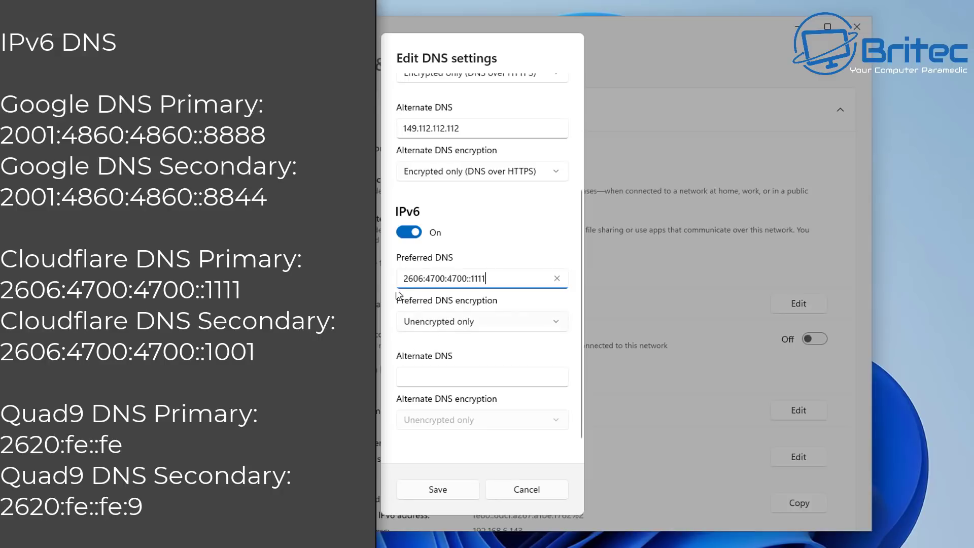
# - Copy the preferred IPv6 address into Alternate DNS and change it to 2606:4700:4700::1001
pyautogui.doubleClick(480, 279)
pyautogui.rightClick(461, 278)
pyautogui.click(488, 307)
pyautogui.click(413, 376)
pyautogui.rightClick(418, 375)
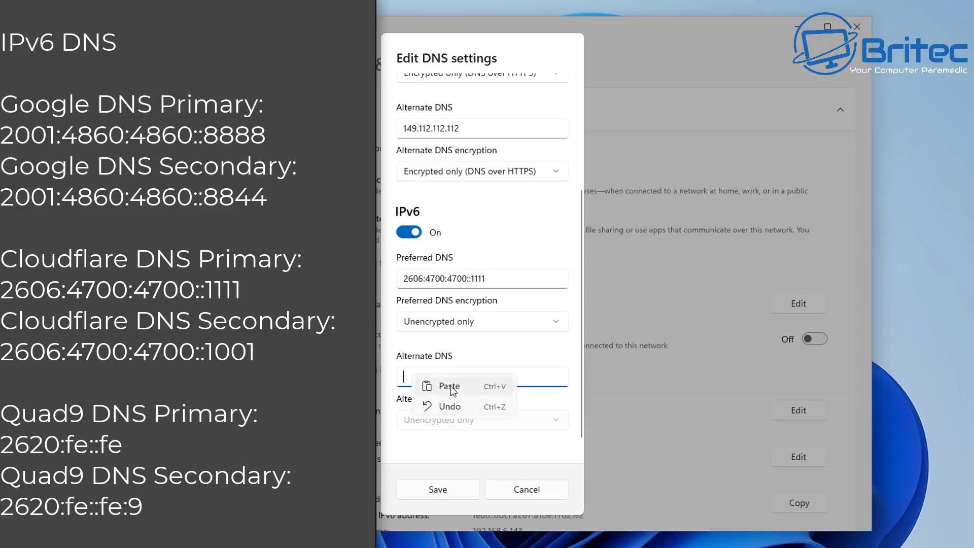
pyautogui.click(449, 386)
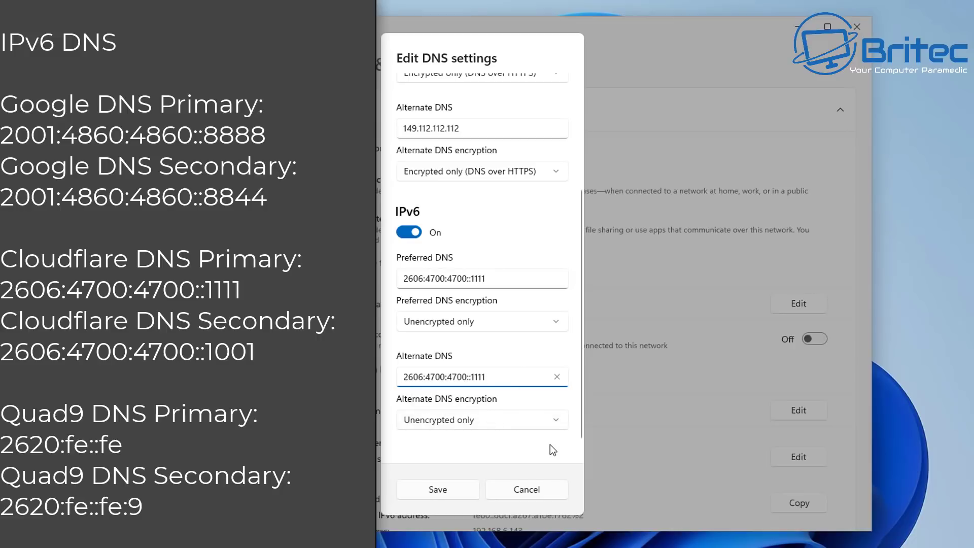
pyautogui.press('BackSpace')
pyautogui.press('BackSpace')
pyautogui.press('BackSpace')
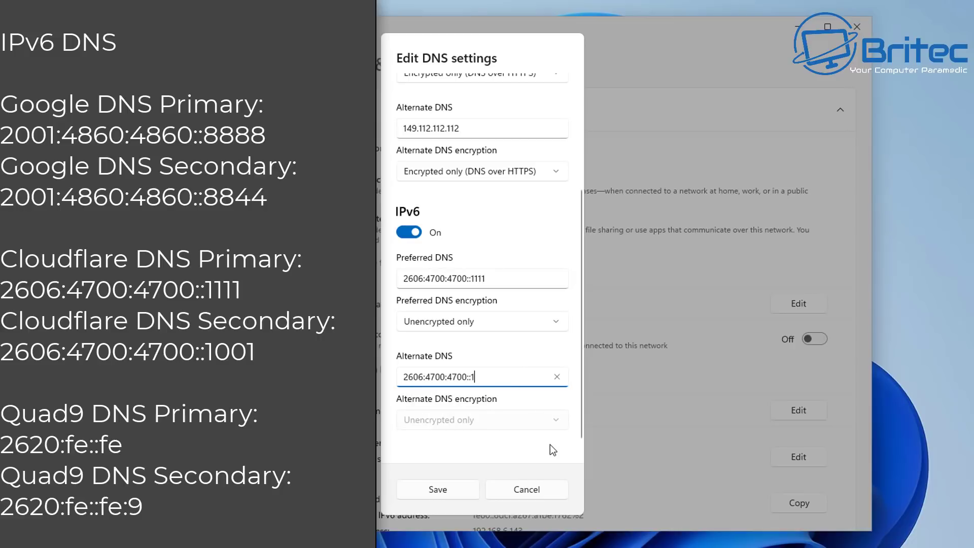
pyautogui.write('001')
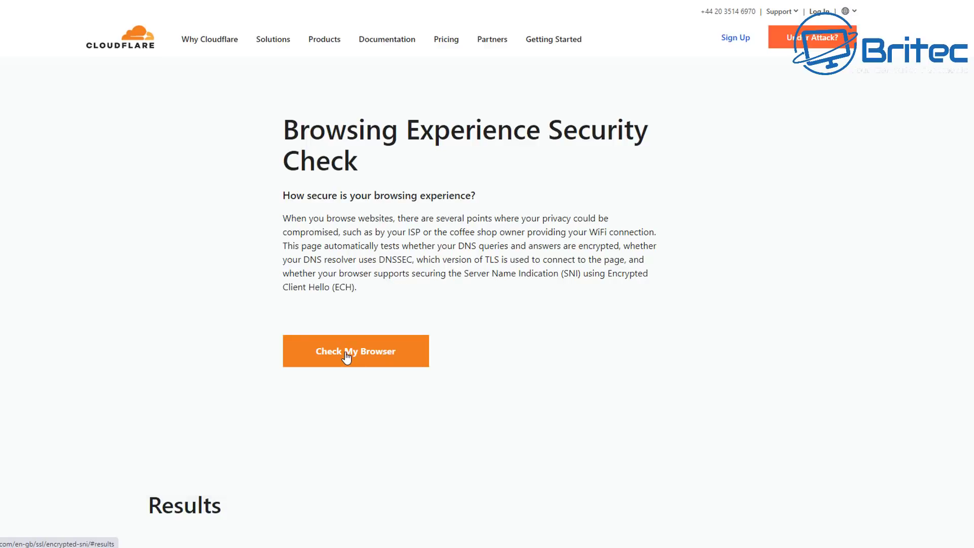
# - Run Cloudflare's Check My Browser test: Secure DNS, DNSSEC, TLS 1.3 pass; Secure SNI fails
pyautogui.click(349, 359)
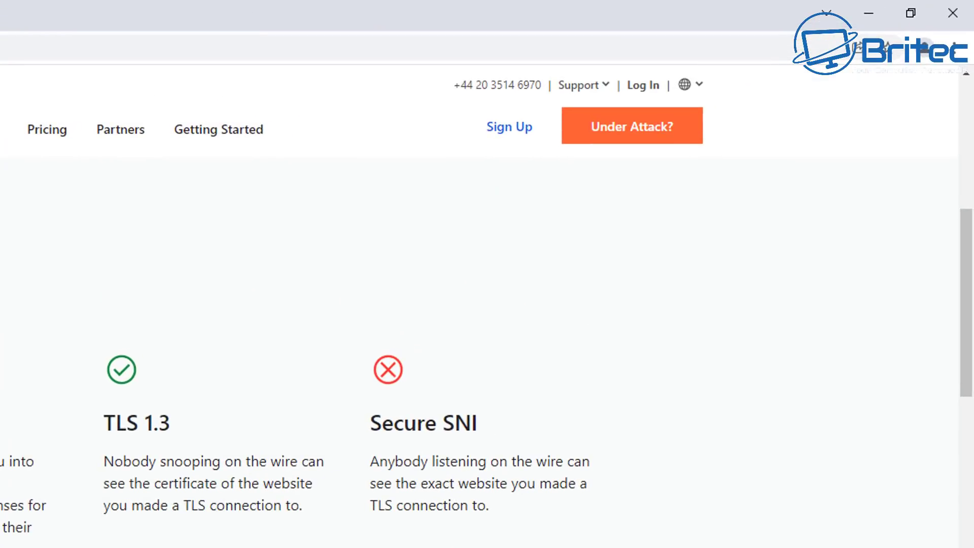
# - Go to Chrome's Privacy and security > Security page and scroll to the Use secure DNS options
pyautogui.click(954, 48)
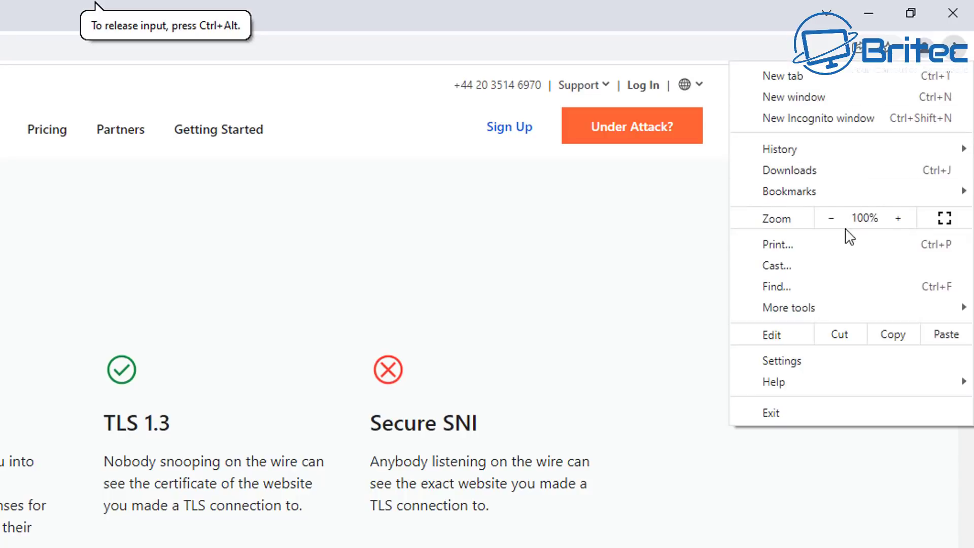
pyautogui.click(782, 360)
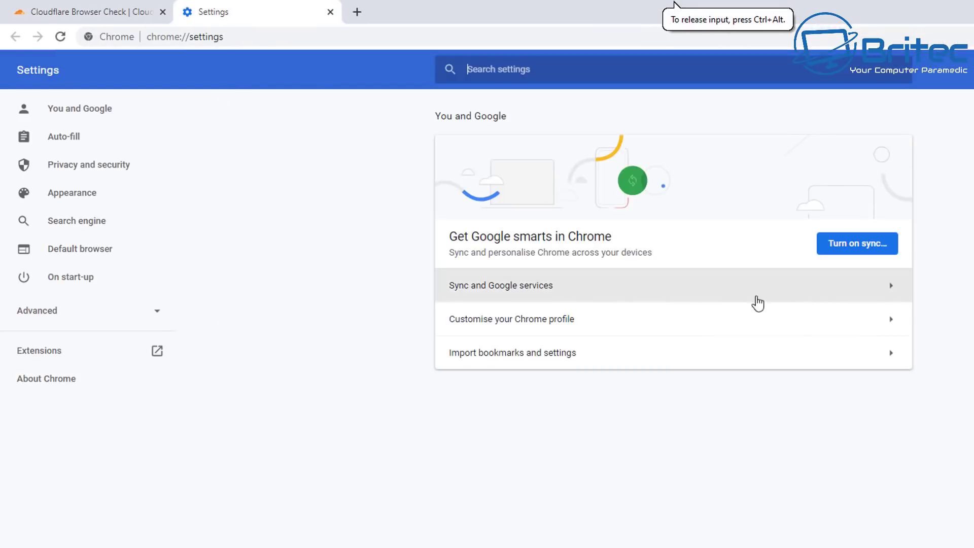
pyautogui.click(76, 167)
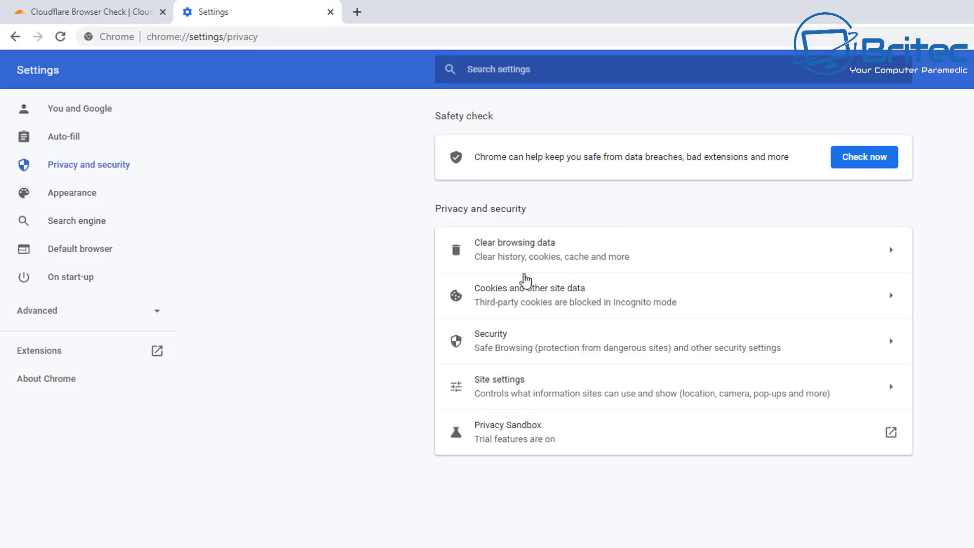
pyautogui.click(558, 340)
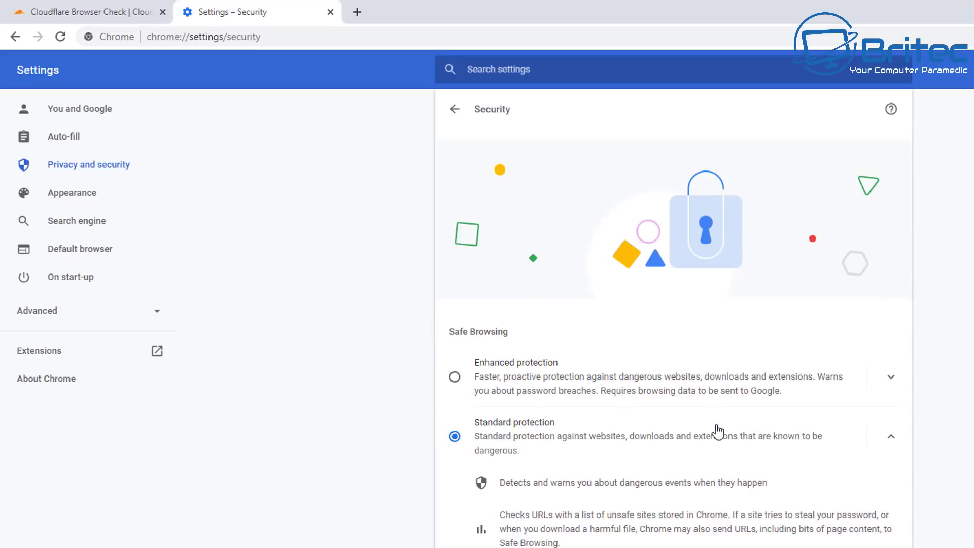
pyautogui.scroll(-8, 713, 441)
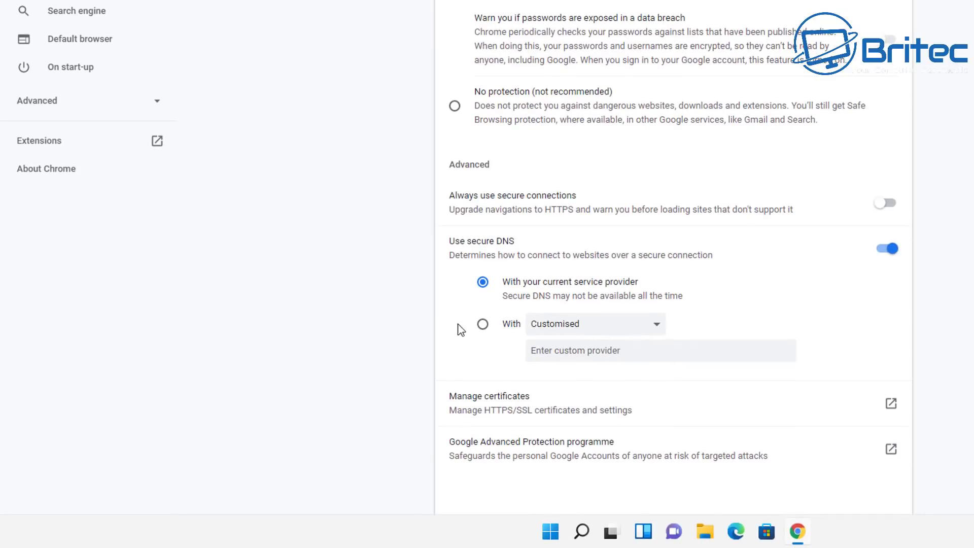
# - Switch Use secure DNS from the current service provider to 'With' Cloudflare (1.1.1.1)
pyautogui.click(490, 327)
pyautogui.click(616, 327)
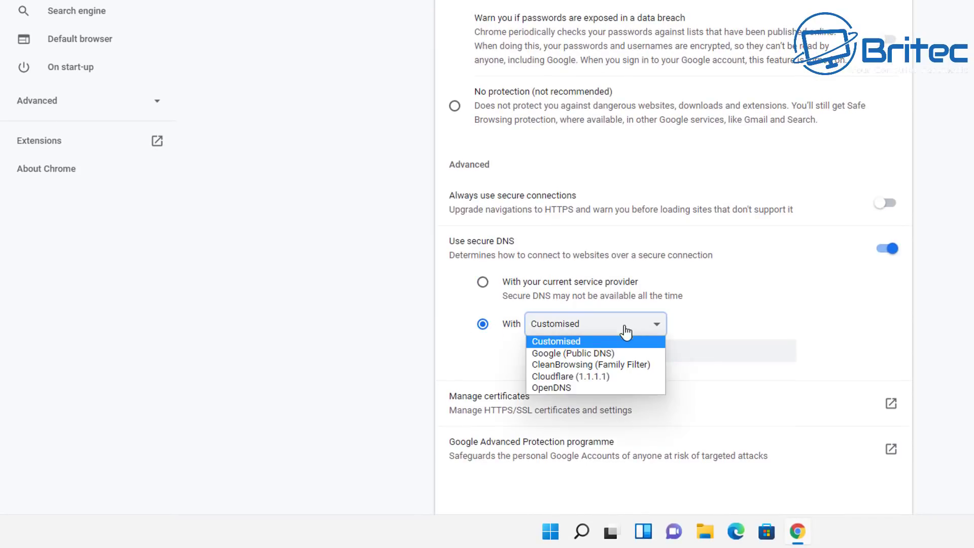
pyautogui.click(616, 376)
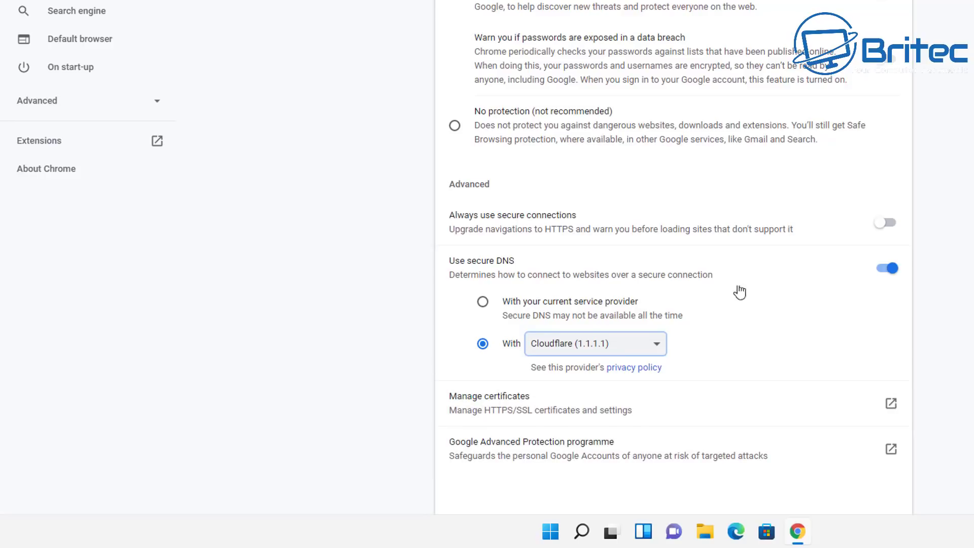
# - Switch on the Always use secure connections toggle so Chrome upgrades navigations to HTTPS
pyautogui.click(887, 224)
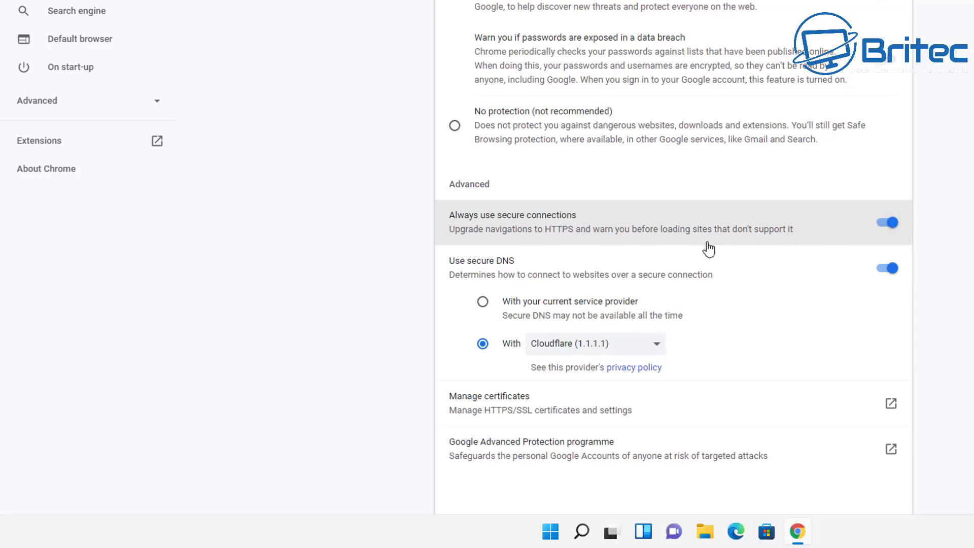